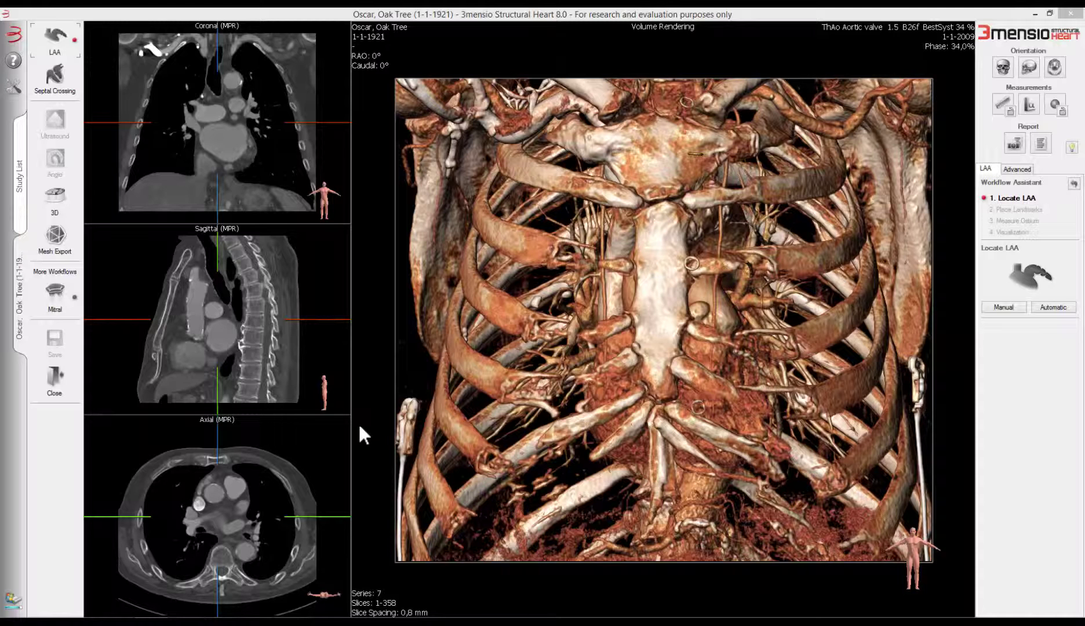
Enlarge the axial MPR view, browse its slices through the heart, and restore the volume rendering as the main view.
double_click(280, 479)
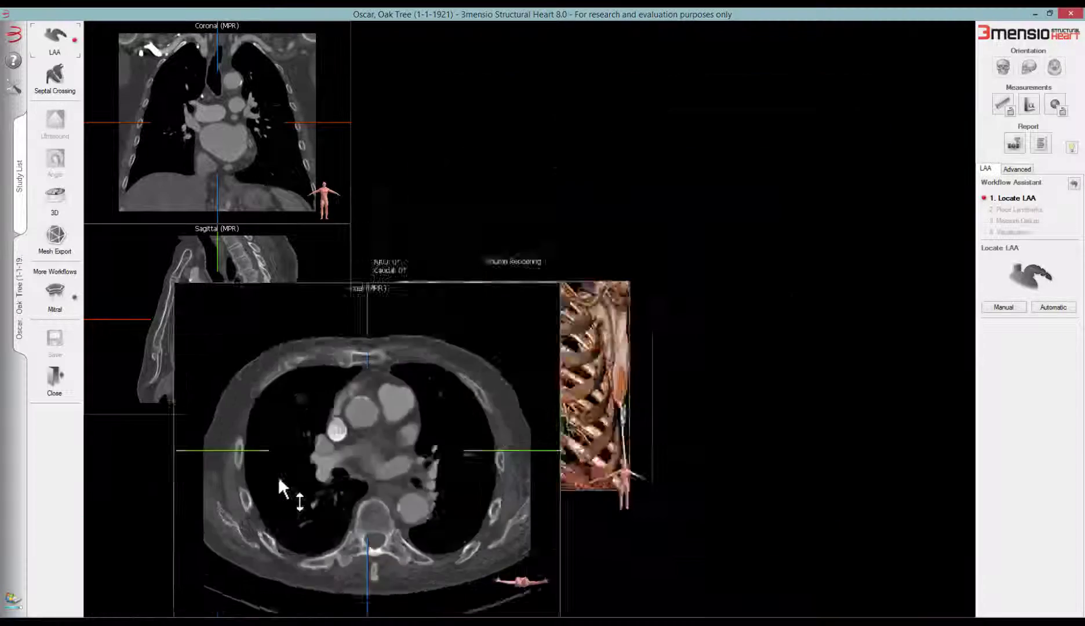
left_click_drag(551, 400, 581, 376)
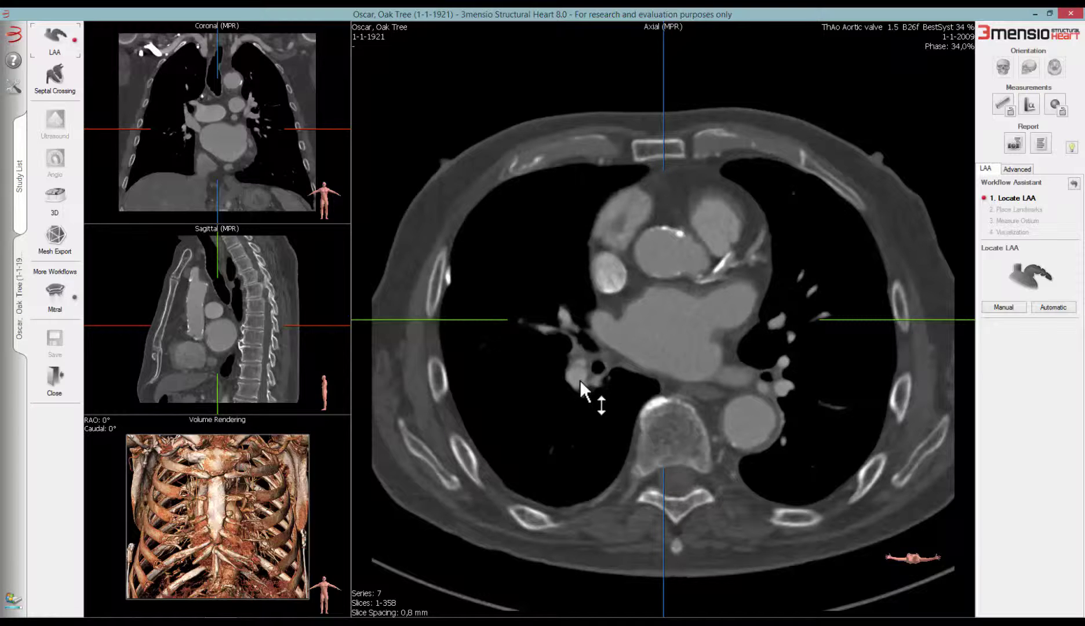
double_click(340, 453)
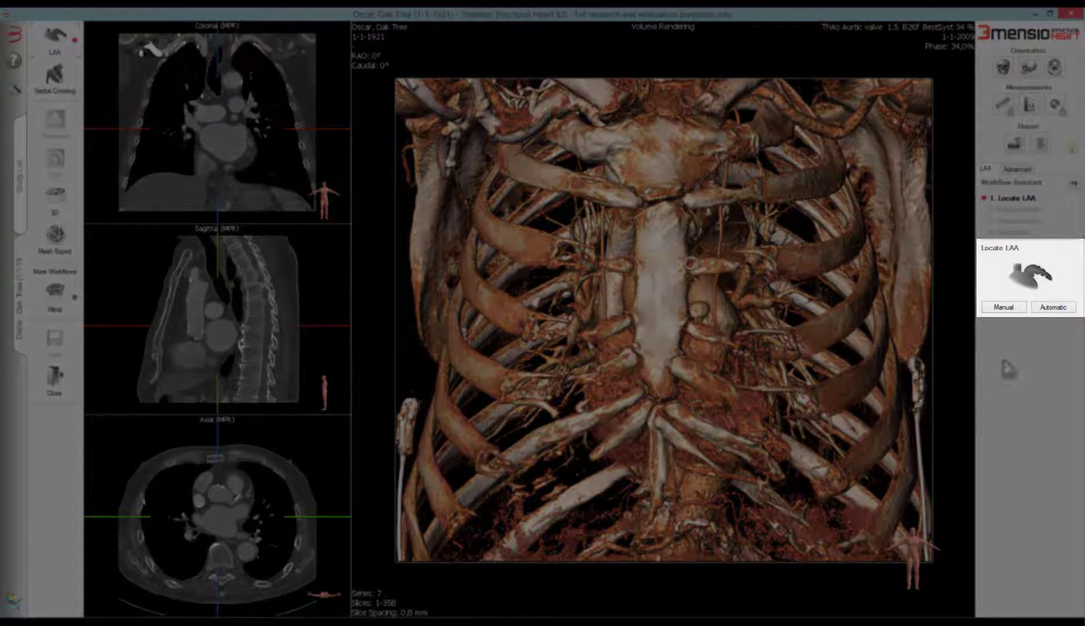
Locate the LAA automatically, inspect the segmented volume from the left side, and confirm the result.
left_click(1039, 312)
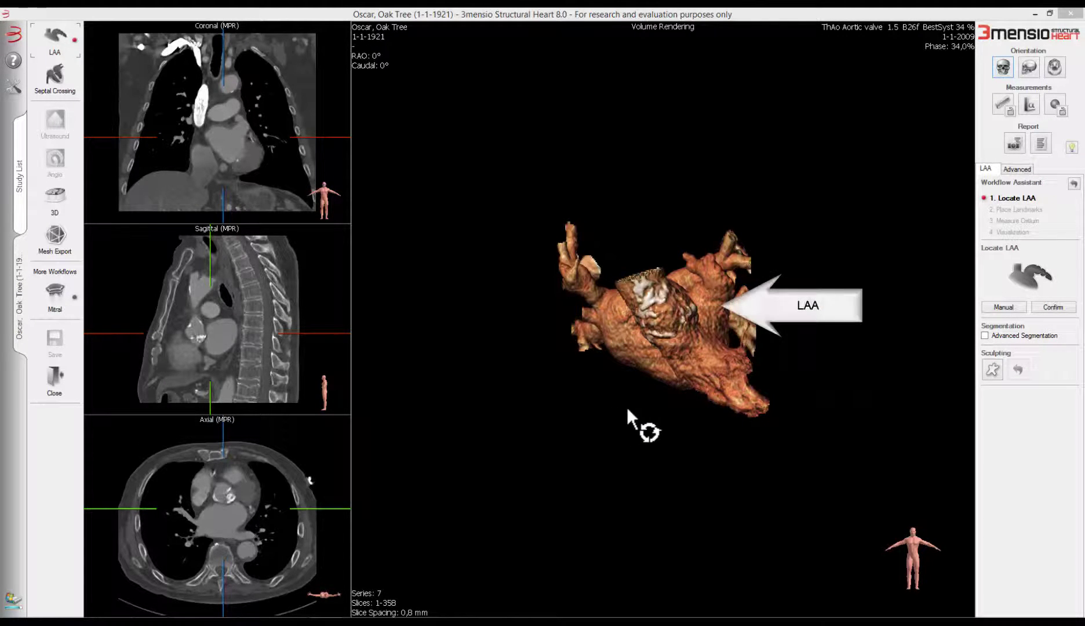
left_click_drag(725, 417, 443, 395)
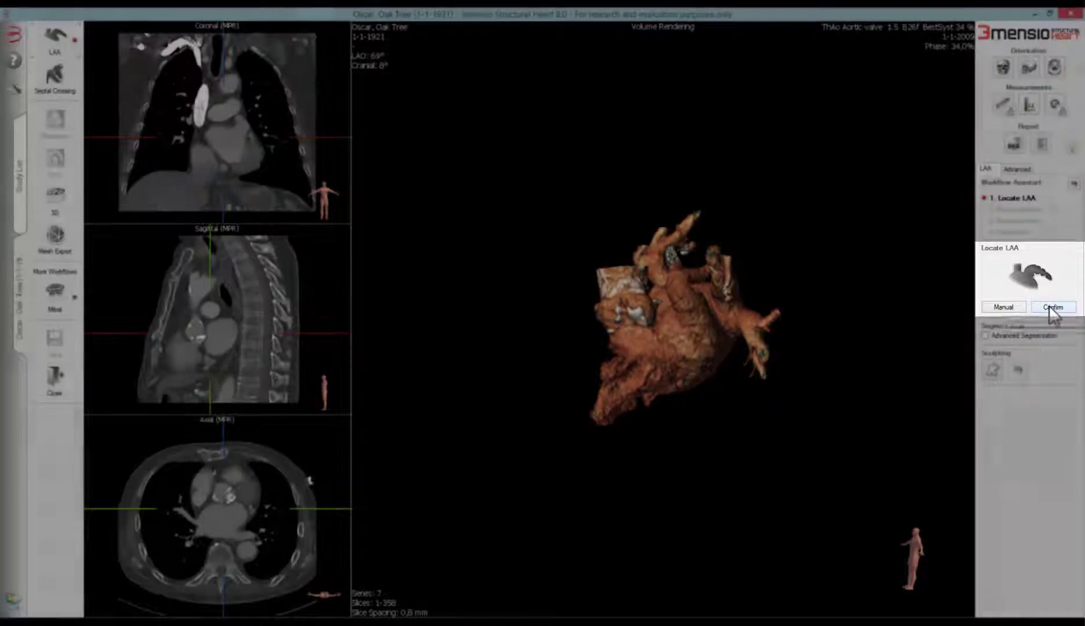
left_click(1053, 307)
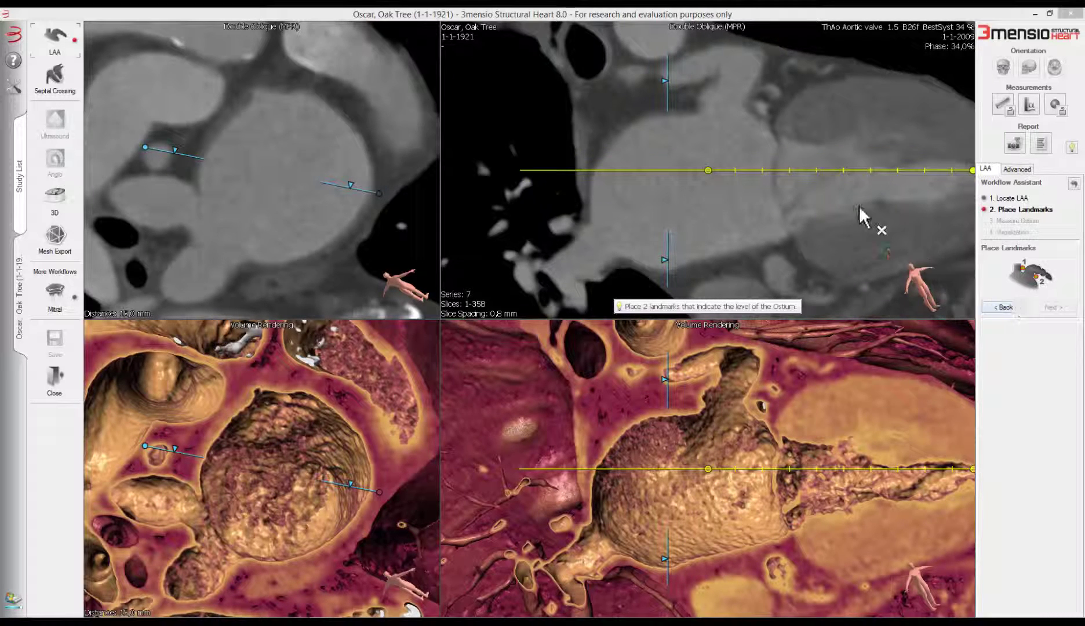
Place two landmarks marking the level of the LAA ostium in the double oblique view and proceed to measuring the ostium.
mouse_move(836, 150)
left_mouse_down()
mouse_move(838, 141)
mouse_move(841, 176)
mouse_move(840, 157)
left_mouse_up()
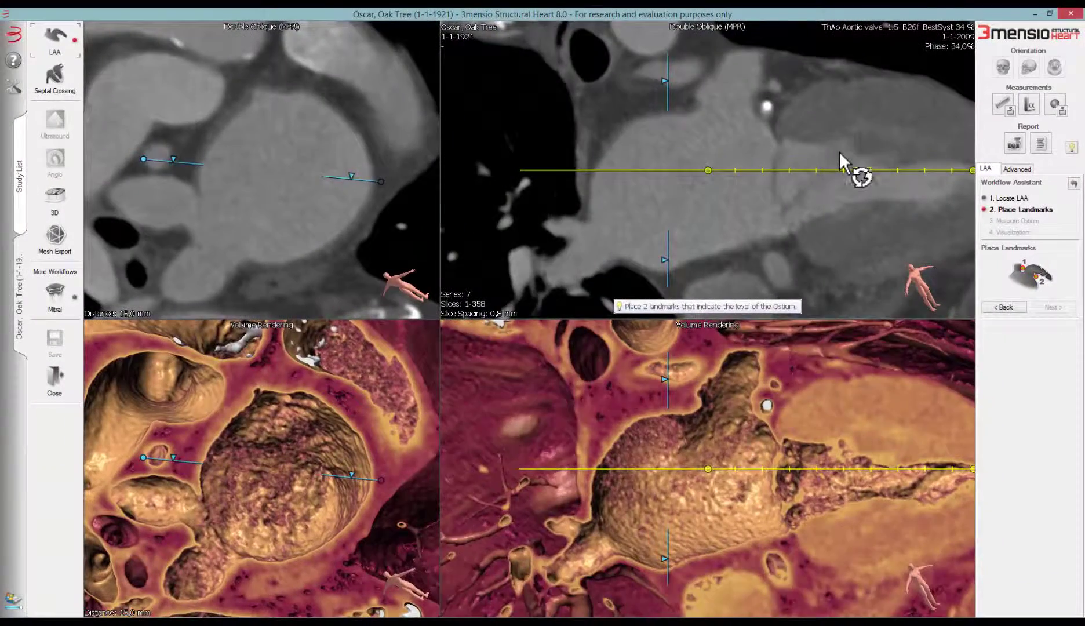
left_click_drag(840, 156, 839, 167)
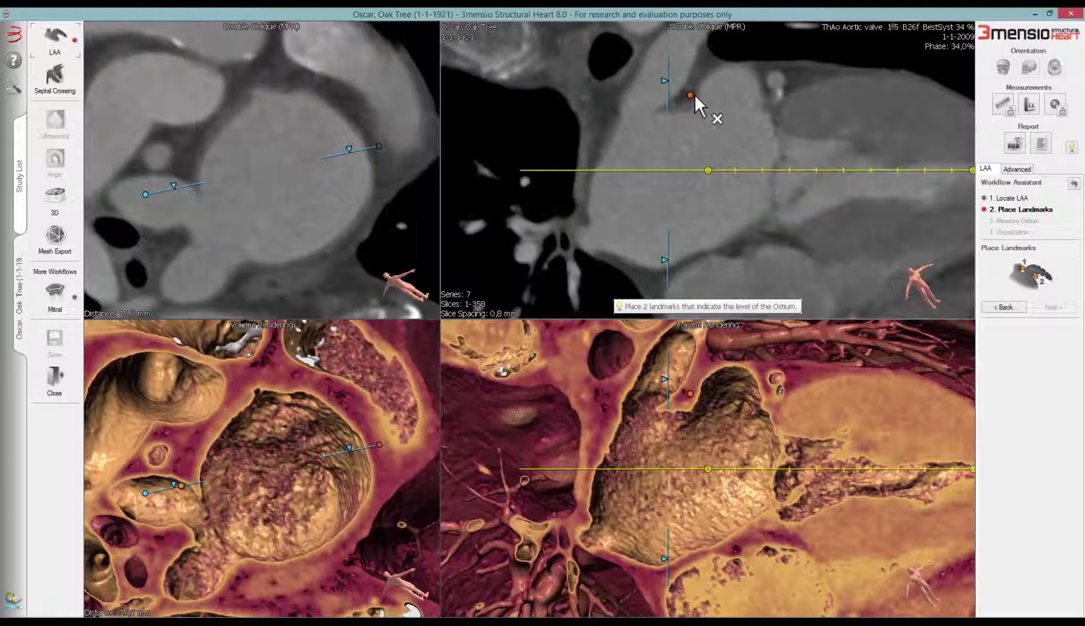
left_click_drag(736, 94, 741, 83)
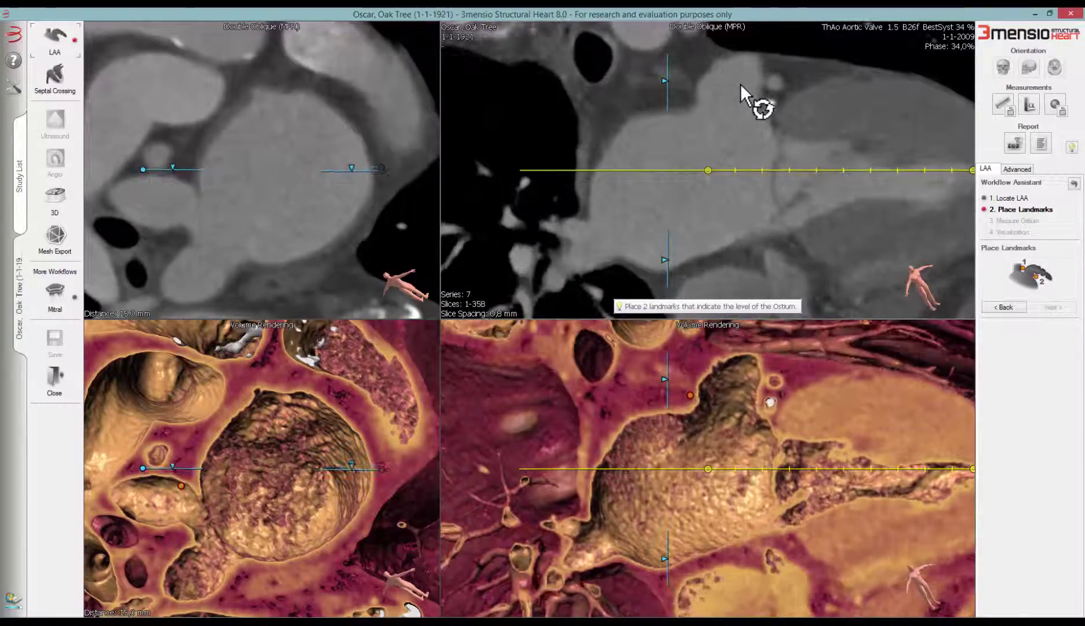
left_click(768, 105)
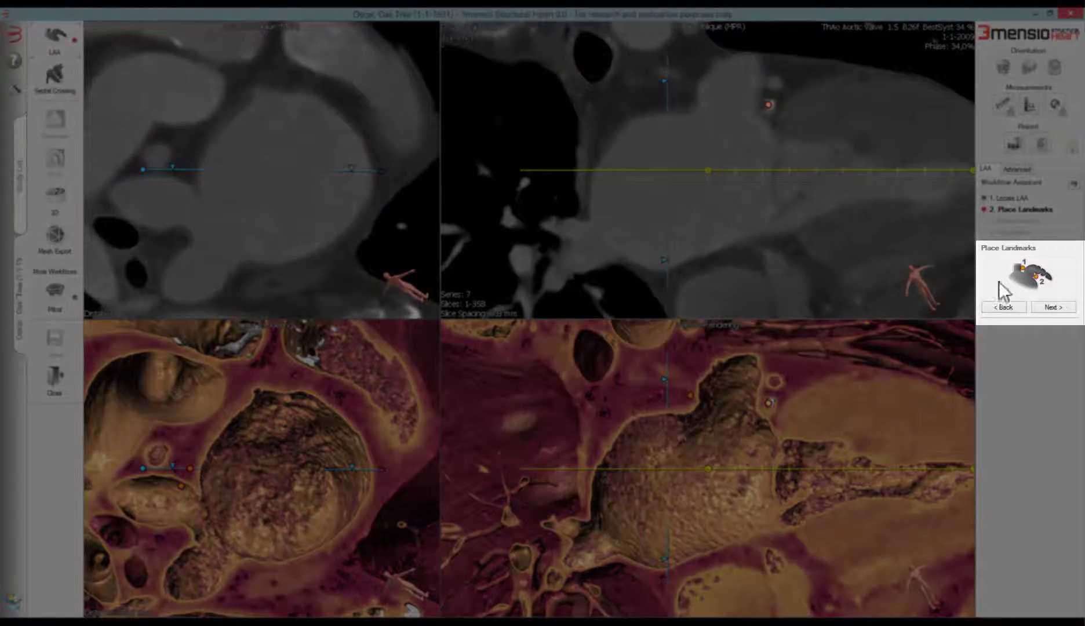
left_click(1047, 307)
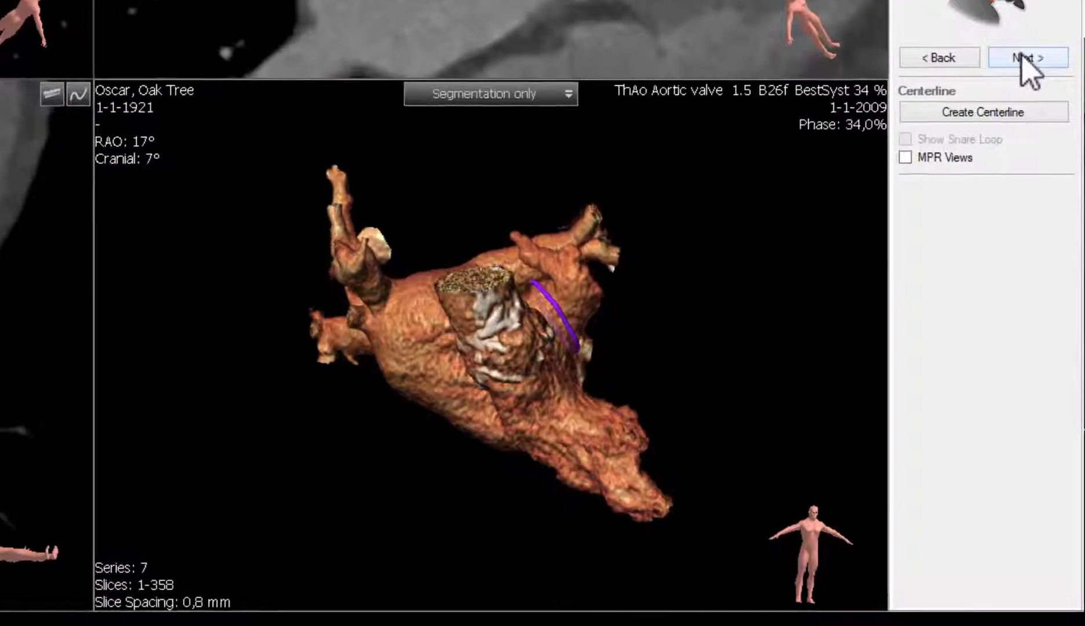
Inspect the ostium on the segmented volume, and shift, tilt and rotate the double oblique planes to align with it.
left_click_drag(825, 288, 693, 256)
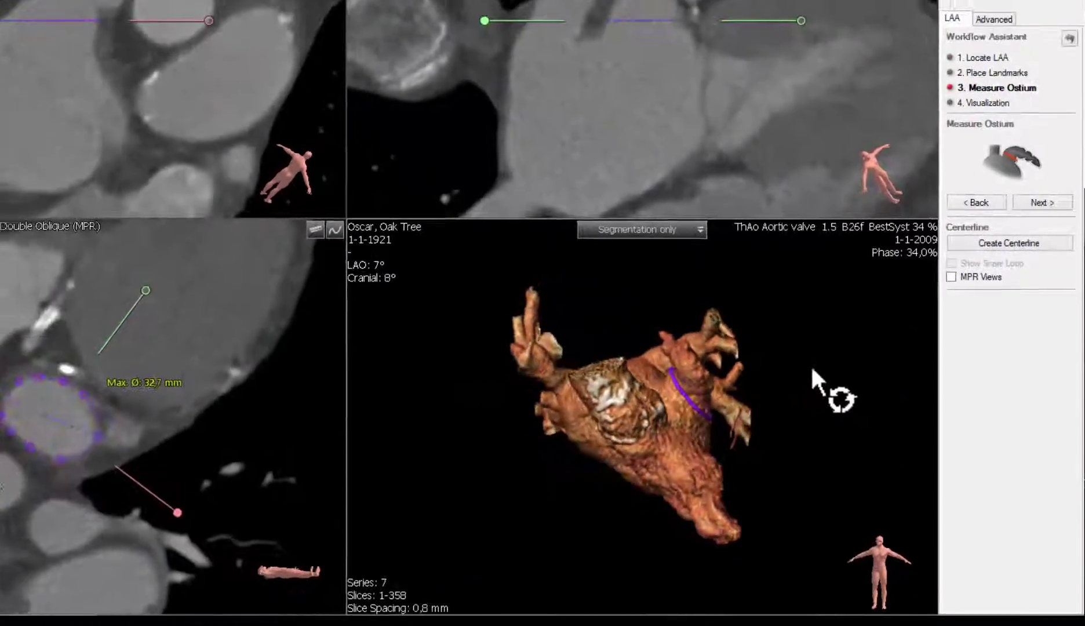
left_click_drag(811, 364, 821, 371)
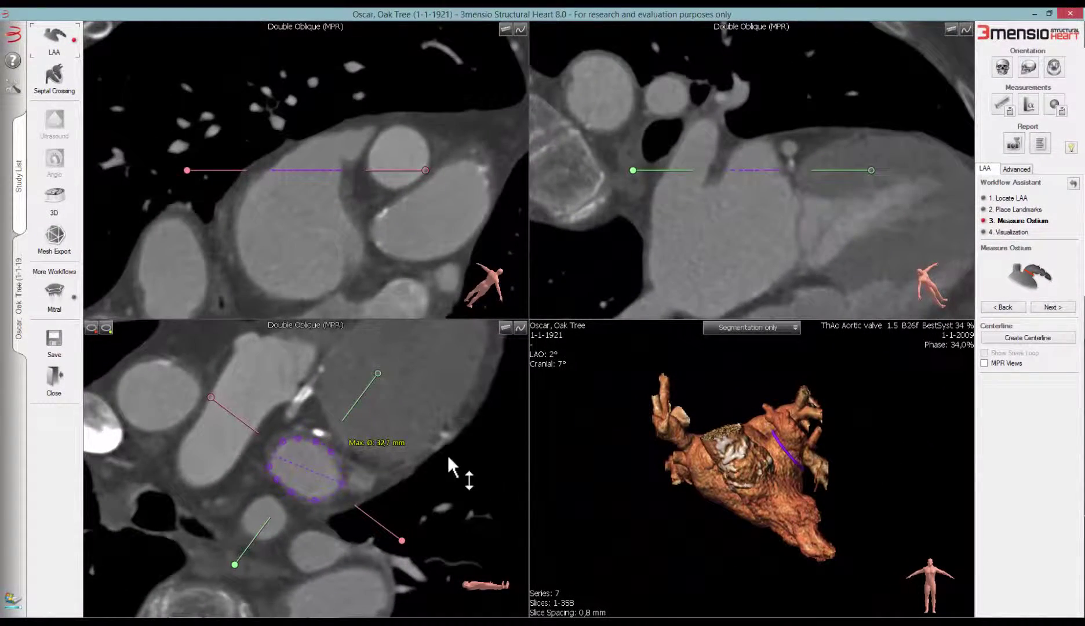
mouse_move(439, 455)
left_mouse_down()
mouse_move(440, 437)
mouse_move(438, 455)
left_mouse_up()
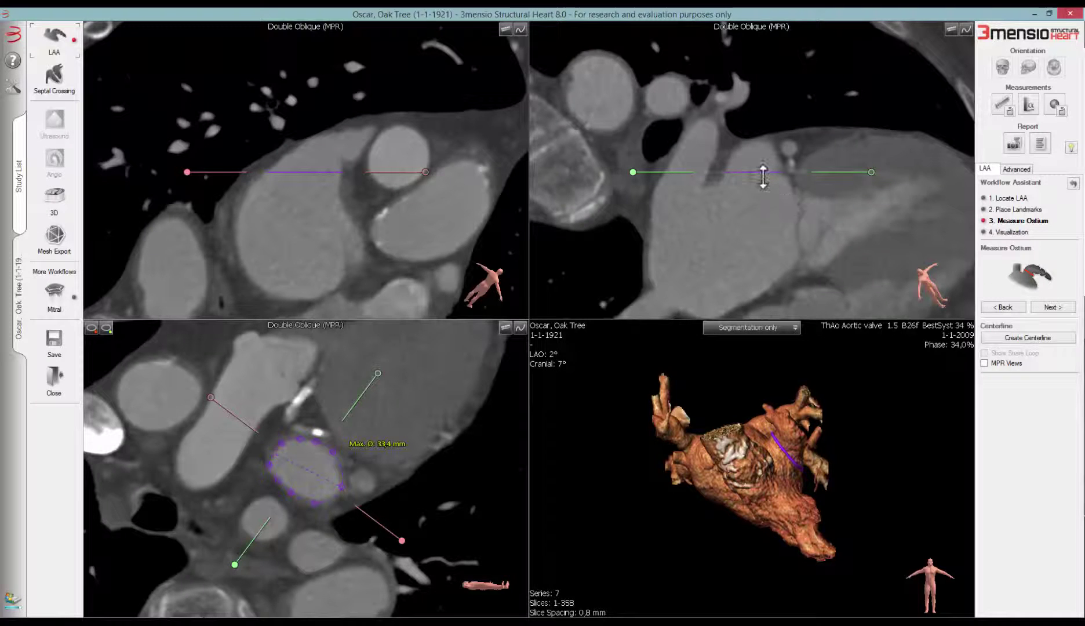
left_click_drag(763, 173, 764, 182)
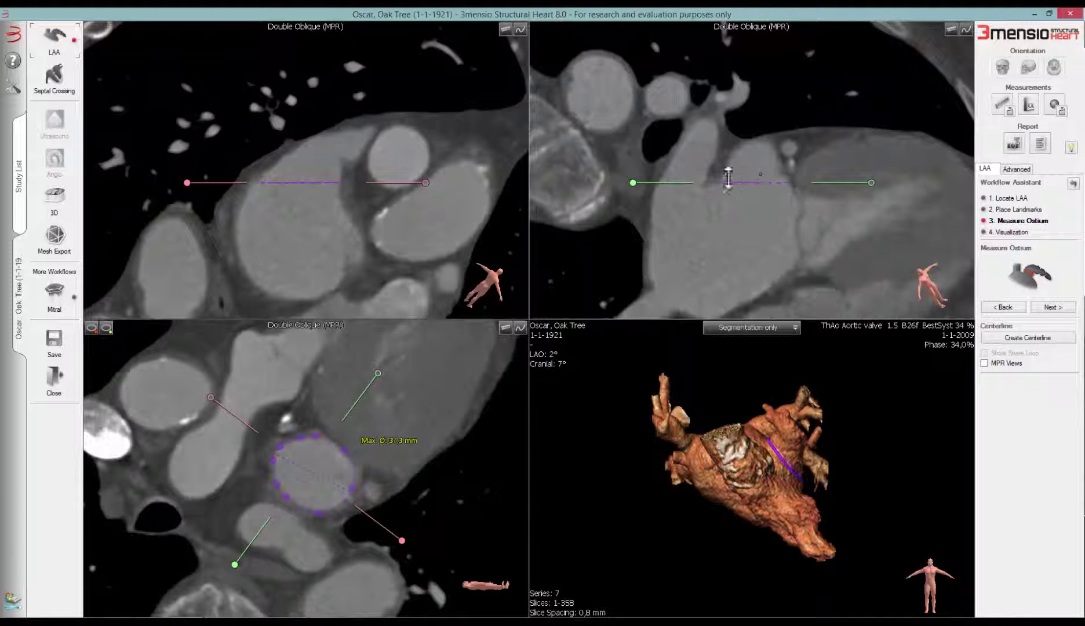
left_click_drag(428, 185, 430, 204)
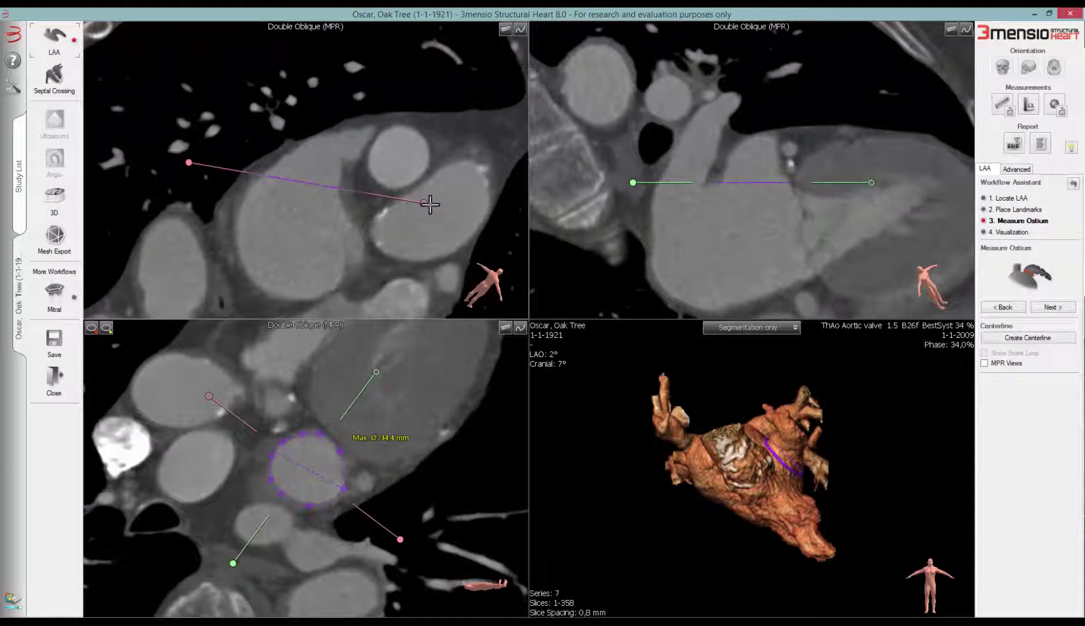
left_click_drag(376, 371, 244, 483)
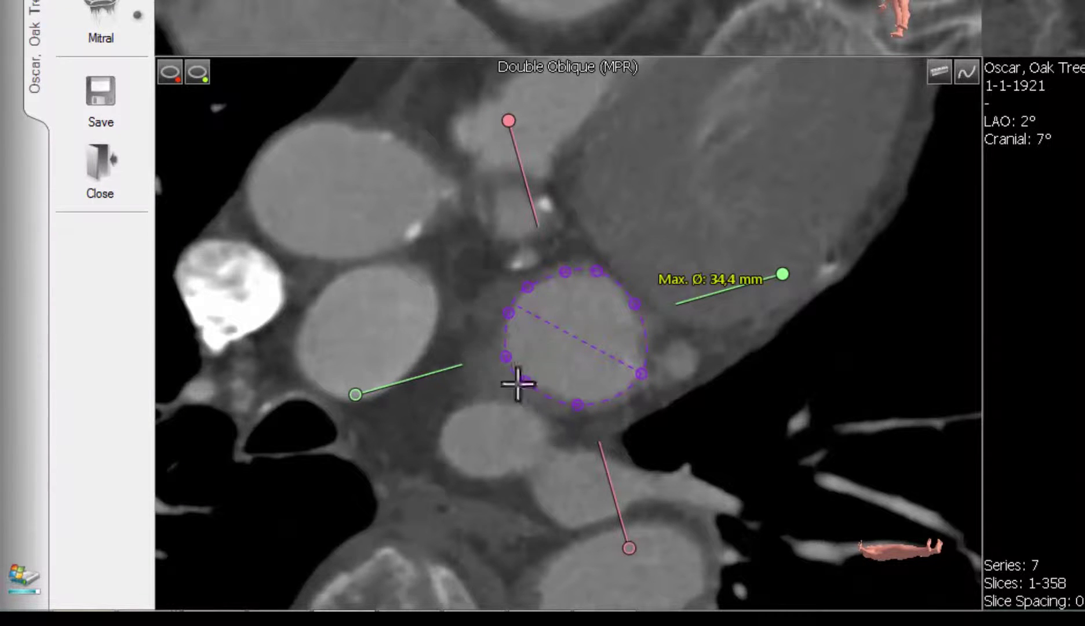
Refine the ostium contour's control points, store it as the red contour, and add its screenshot to the report at half page width.
mouse_move(581, 402)
left_mouse_down()
mouse_move(579, 443)
mouse_move(586, 402)
left_mouse_up()
left_click_drag(641, 374, 637, 376)
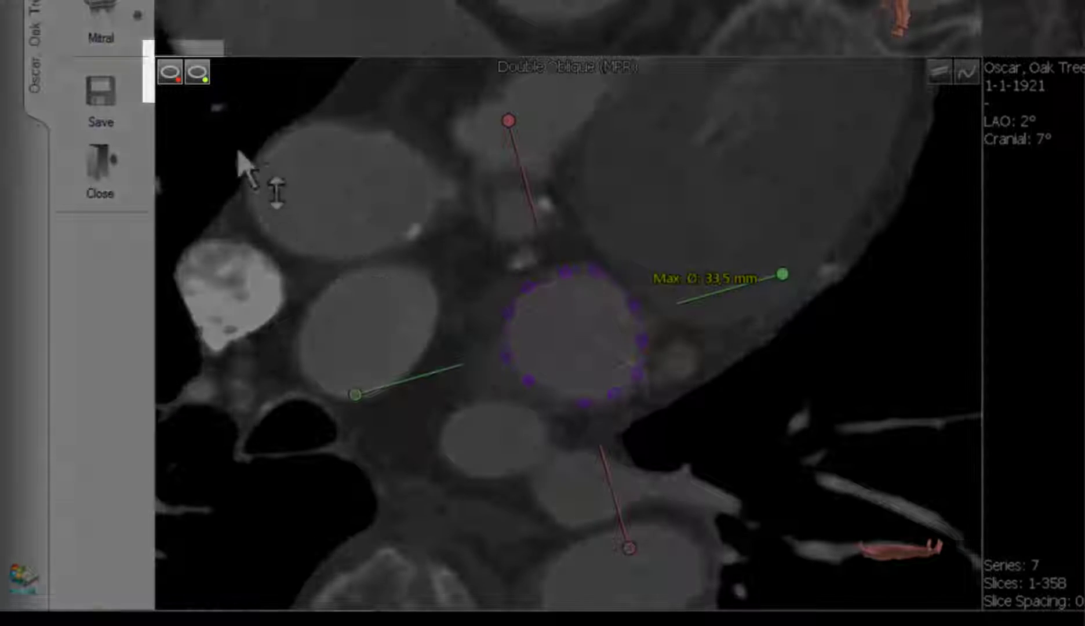
left_click(171, 78)
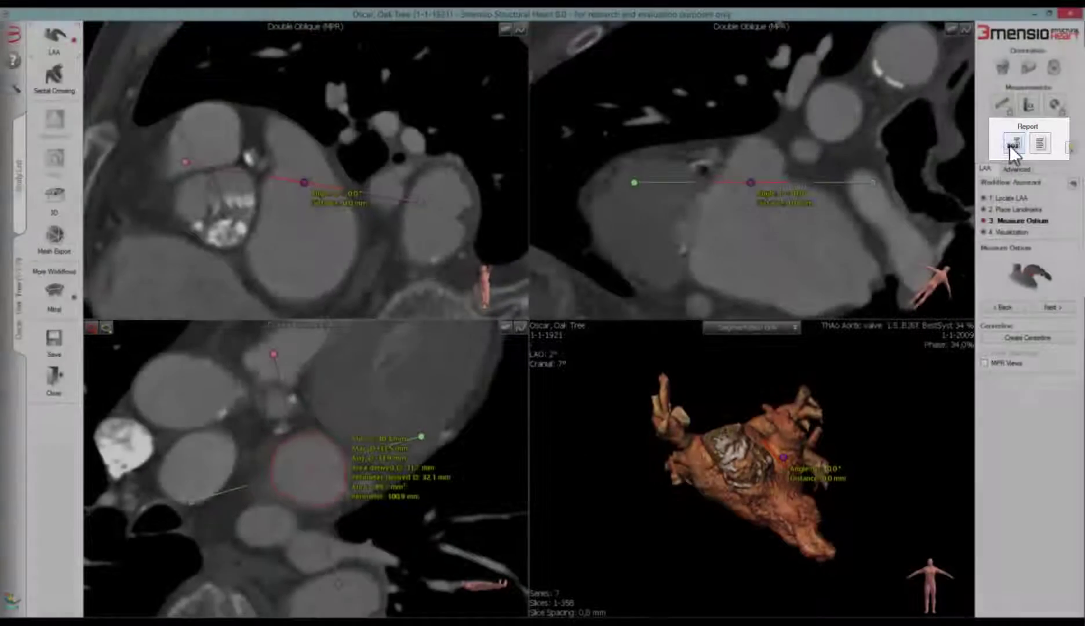
left_click(1013, 146)
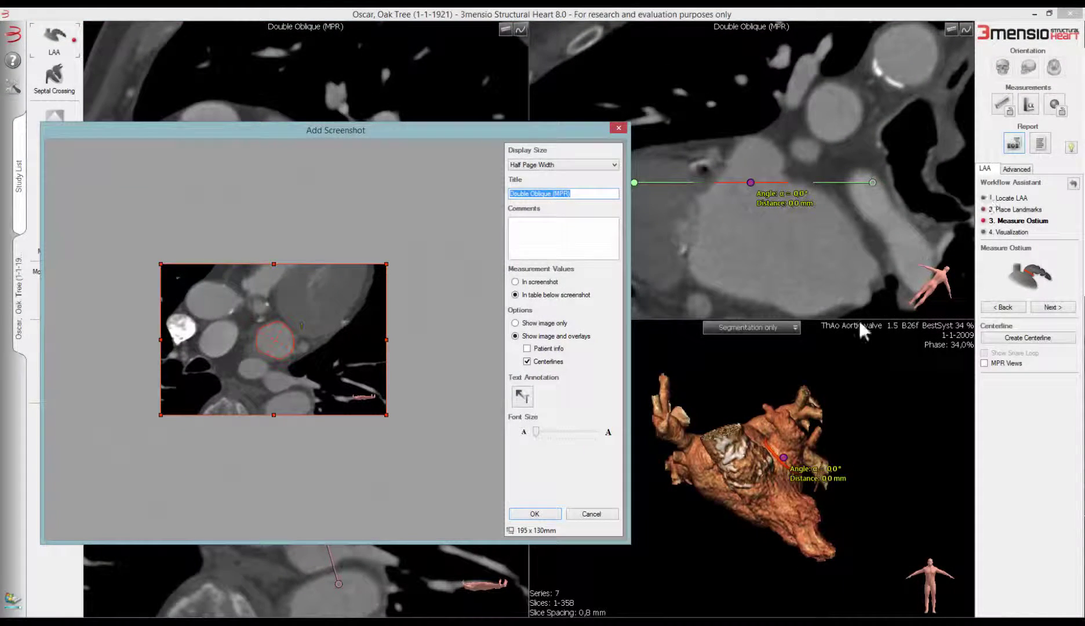
left_click(549, 515)
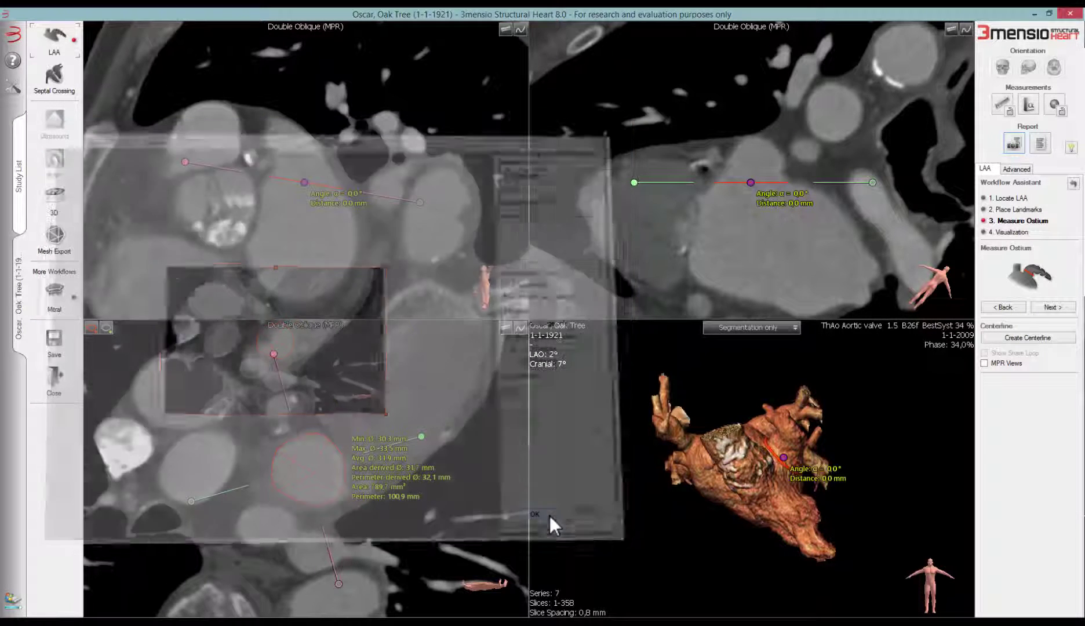
Store a second, yellow contour about 12 mm from the ostium, tilted about 9°, and measure the appendage depth to the ostium.
scroll(485, 517, "down", 5)
scroll(487, 515, "down", 8)
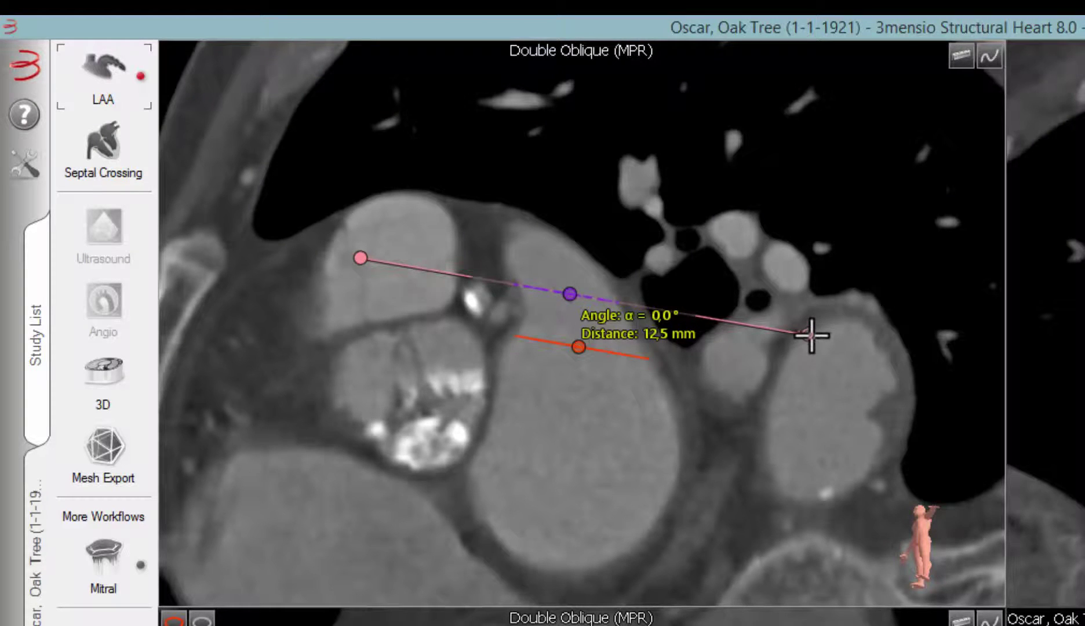
left_click_drag(812, 335, 812, 301)
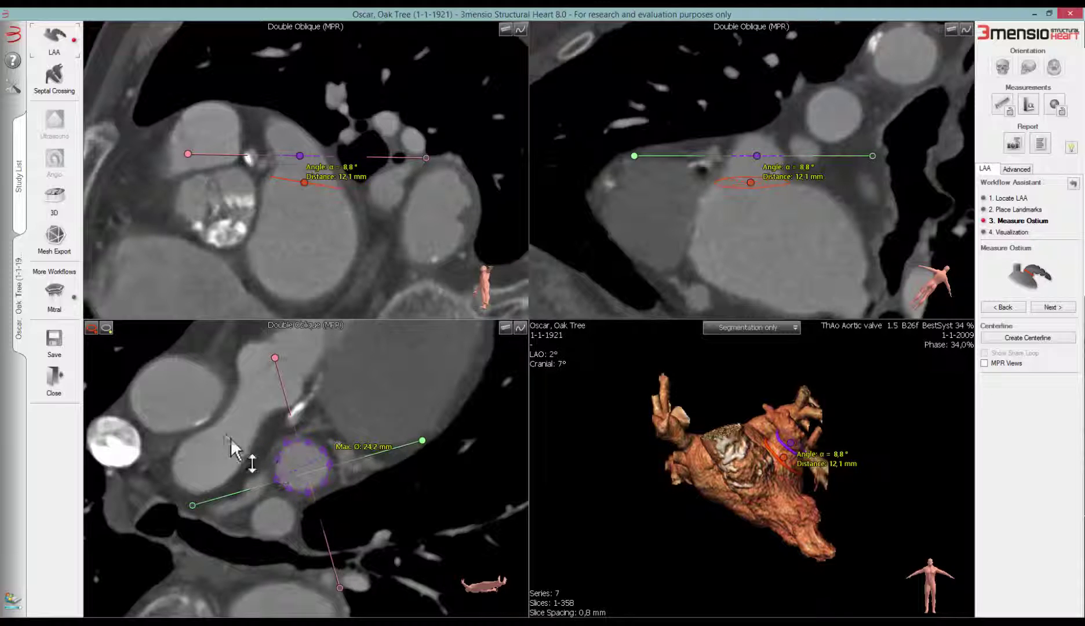
left_click(109, 332)
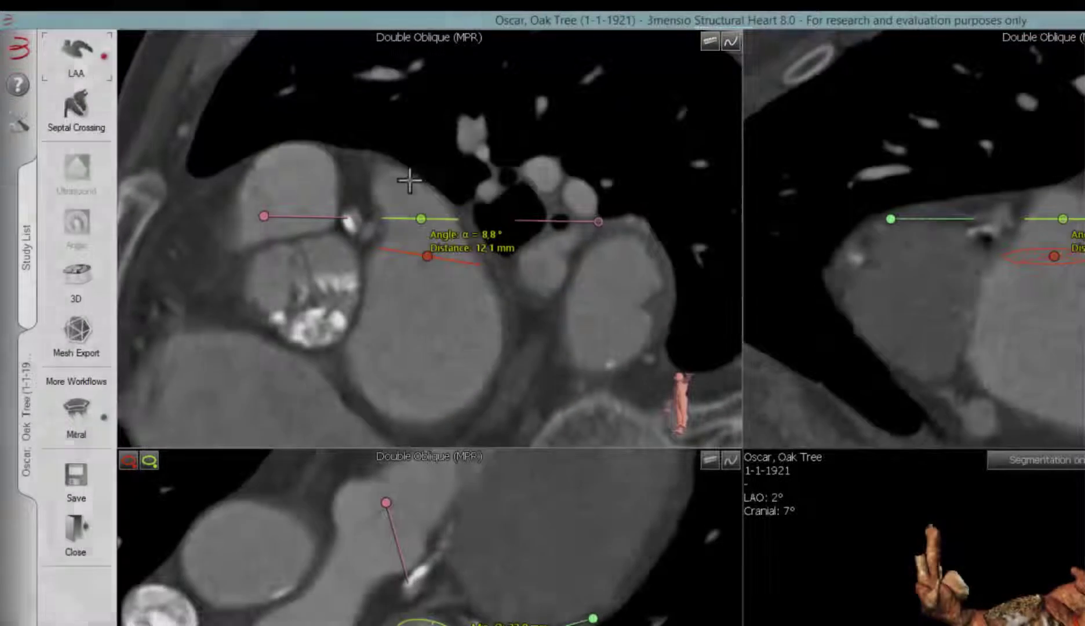
left_click_drag(410, 174, 427, 259)
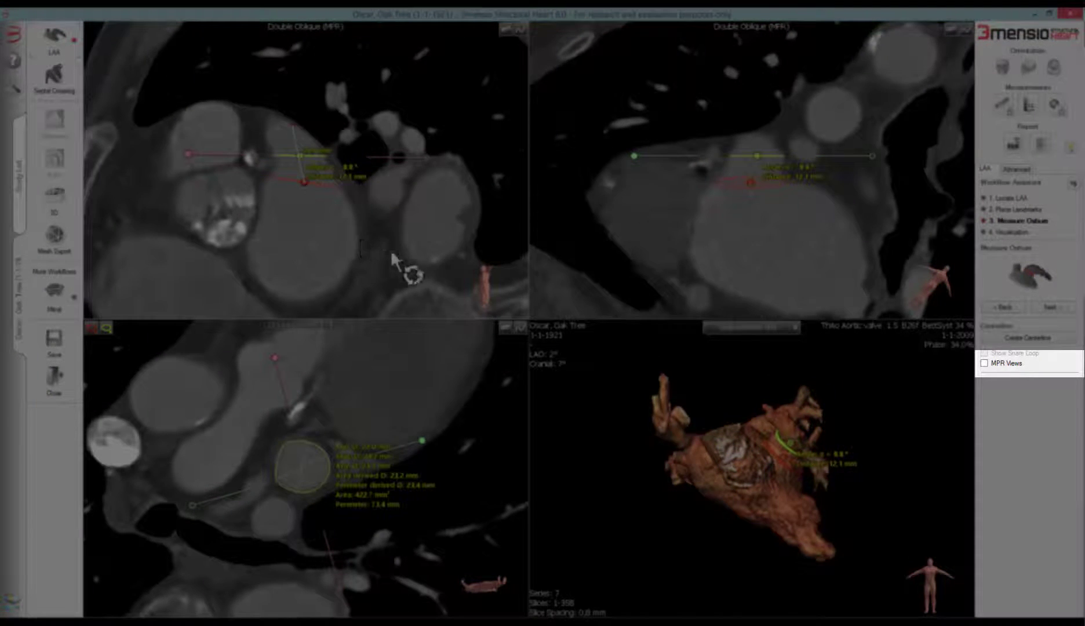
Show the MPR views and place centerline points on successive axial slices from the appendage tip into the left atrium.
left_click(984, 364)
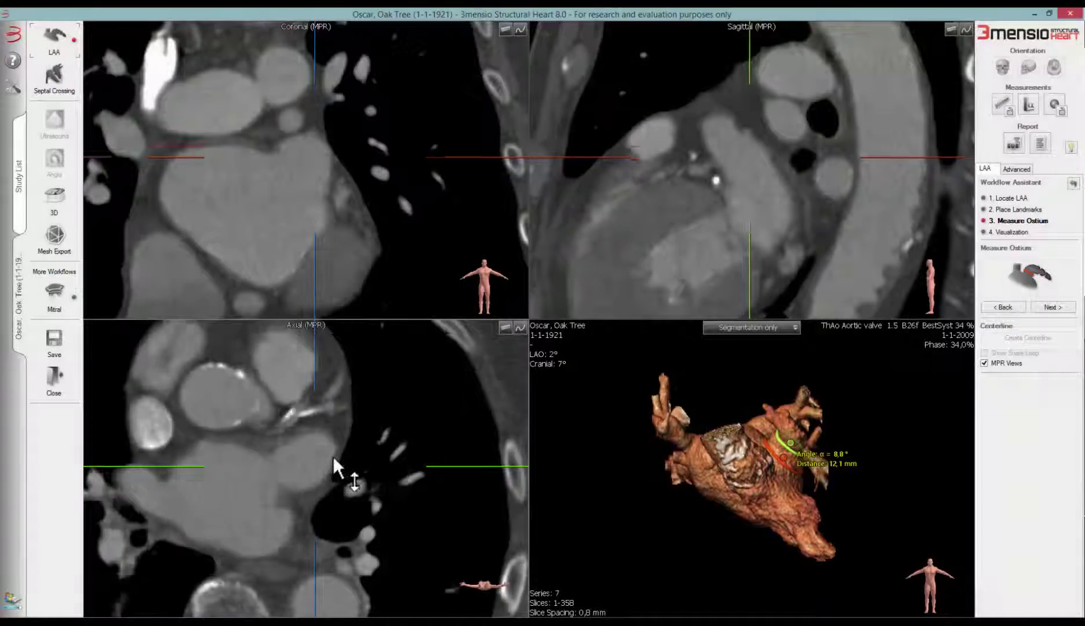
left_click_drag(332, 456, 335, 427)
left_click(257, 498)
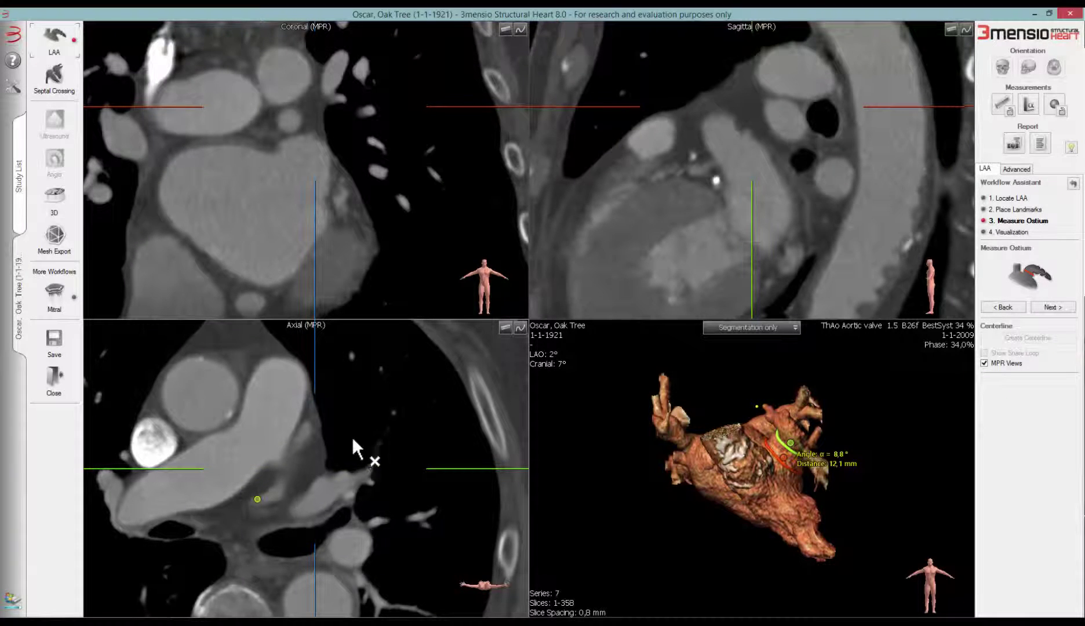
left_click(286, 472)
scroll(392, 415, "down", 3)
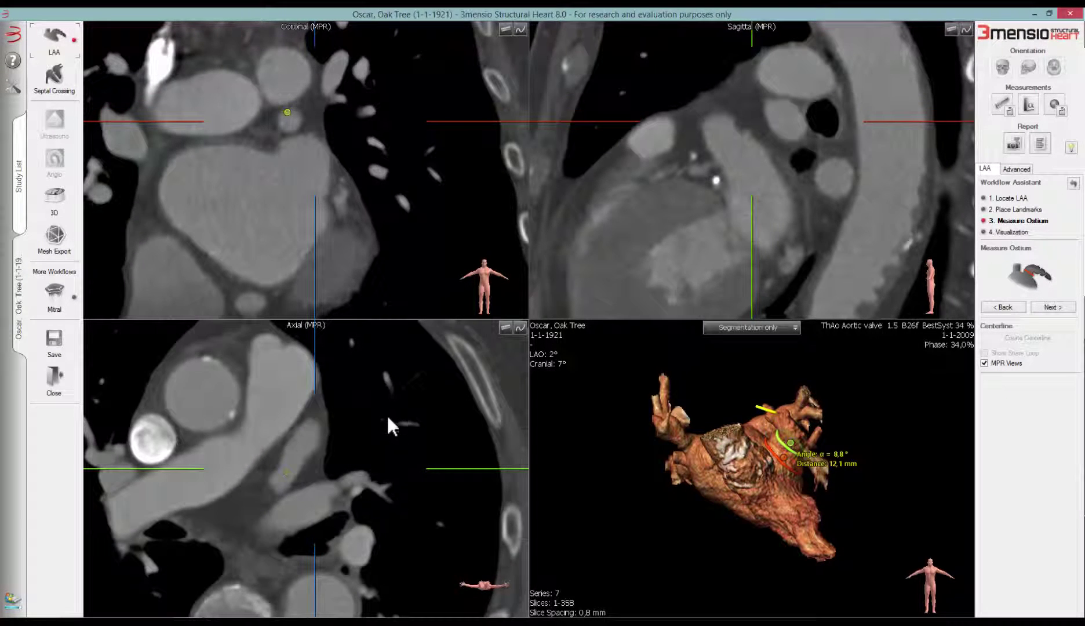
scroll(374, 420, "down", 5)
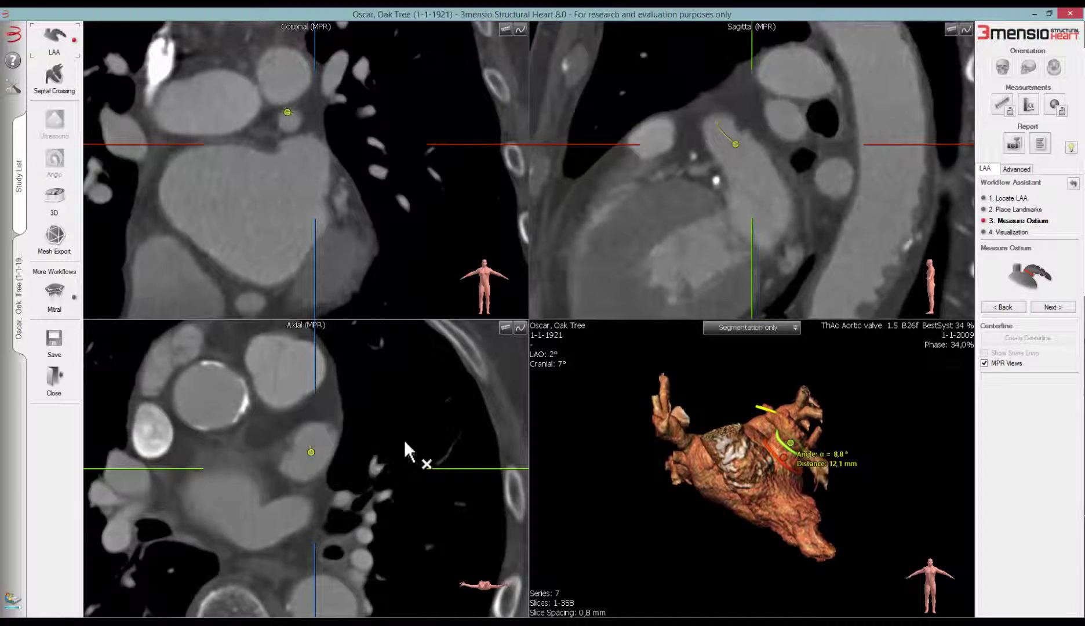
scroll(406, 446, "down", 5)
left_click(290, 470)
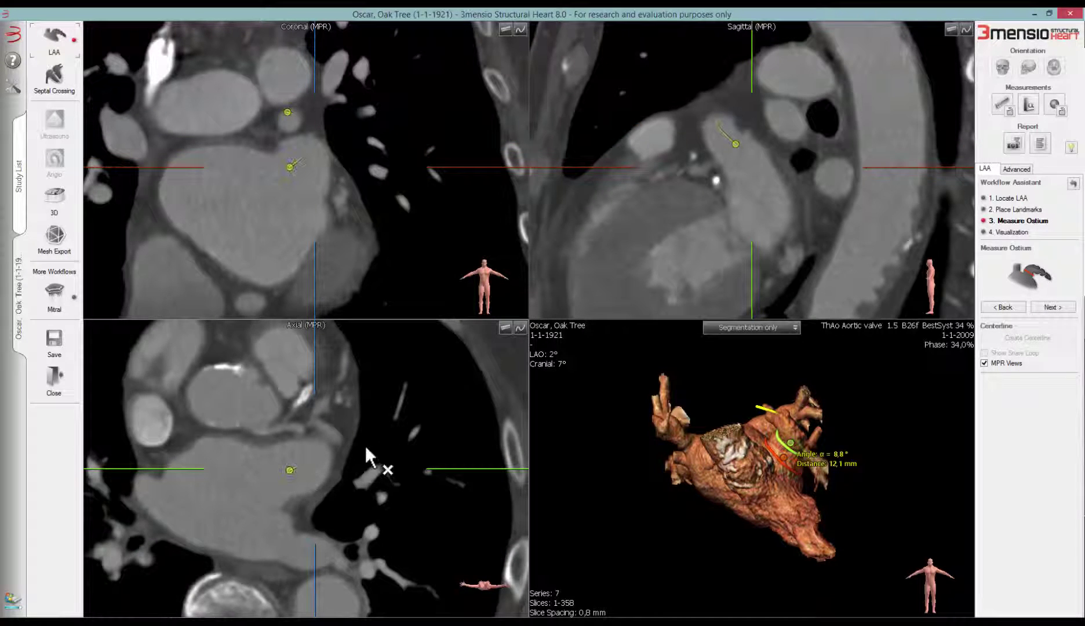
scroll(365, 446, "down", 4)
left_click(278, 482)
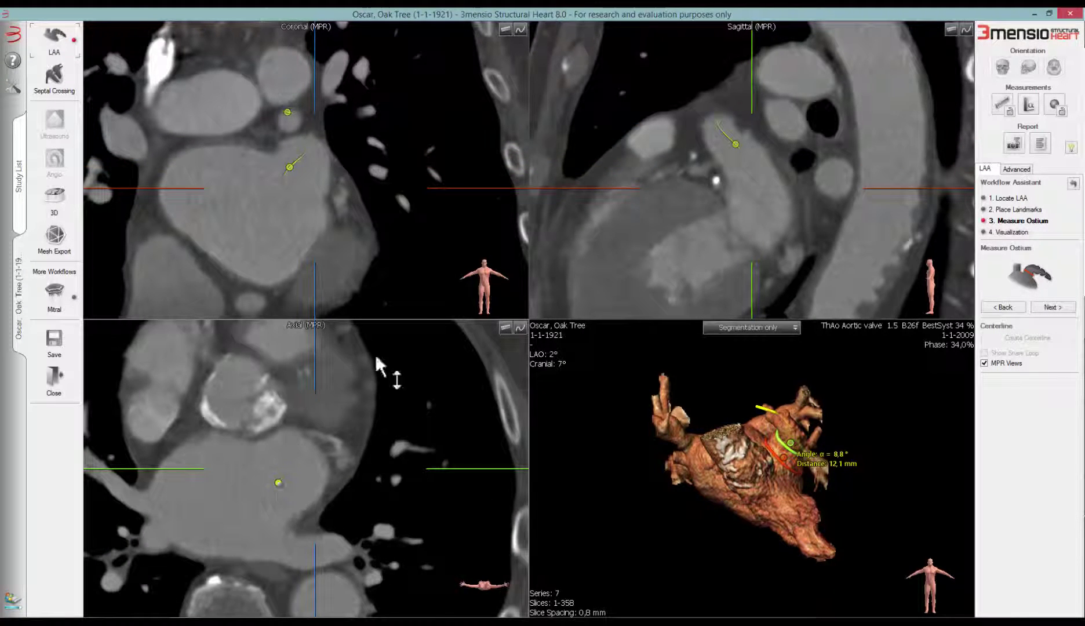
Check the centerline path through the coronal and sagittal slices, and inspect the stored contours on the segmented volume from about LAO 56°, Caudal 8°.
scroll(339, 171, "down", 4)
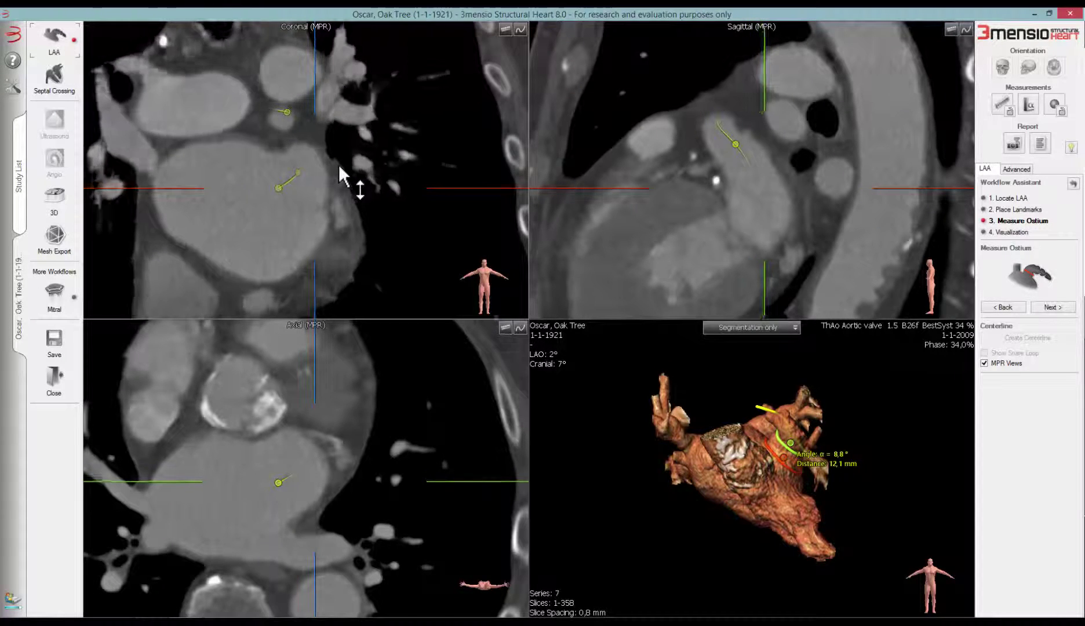
scroll(339, 165, "up", 8)
scroll(359, 152, "up", 14)
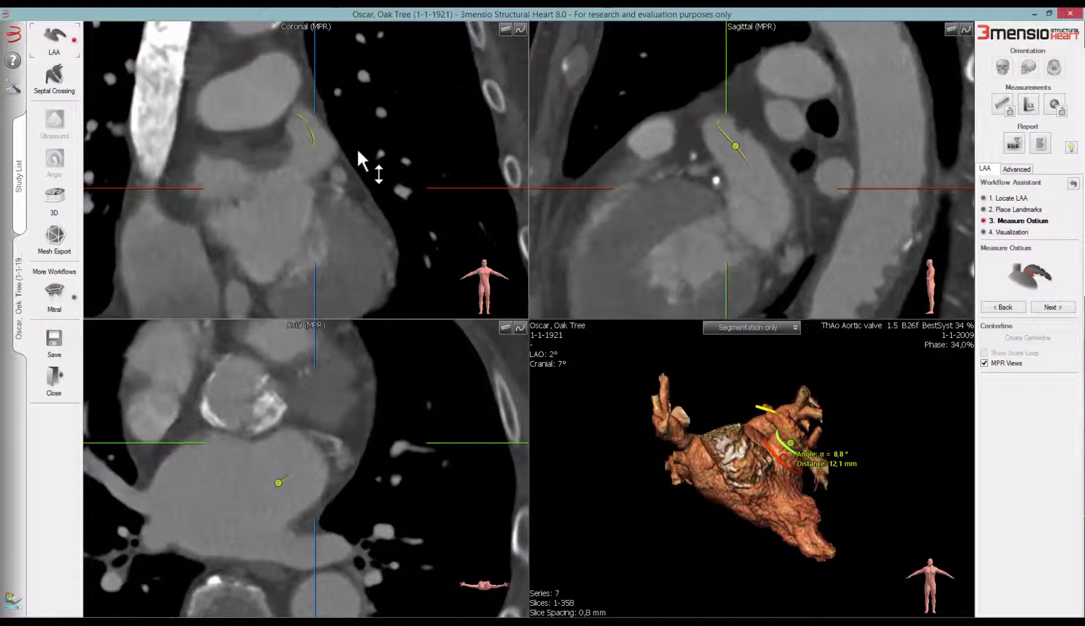
scroll(703, 162, "down", 5)
scroll(765, 153, "down", 3)
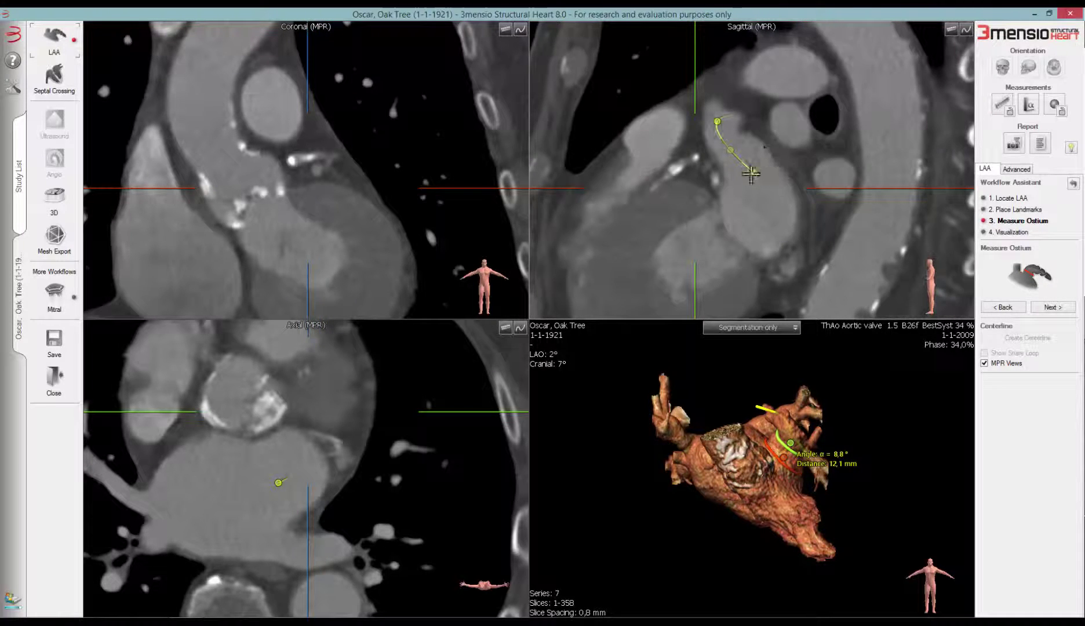
scroll(765, 164, "down", 5)
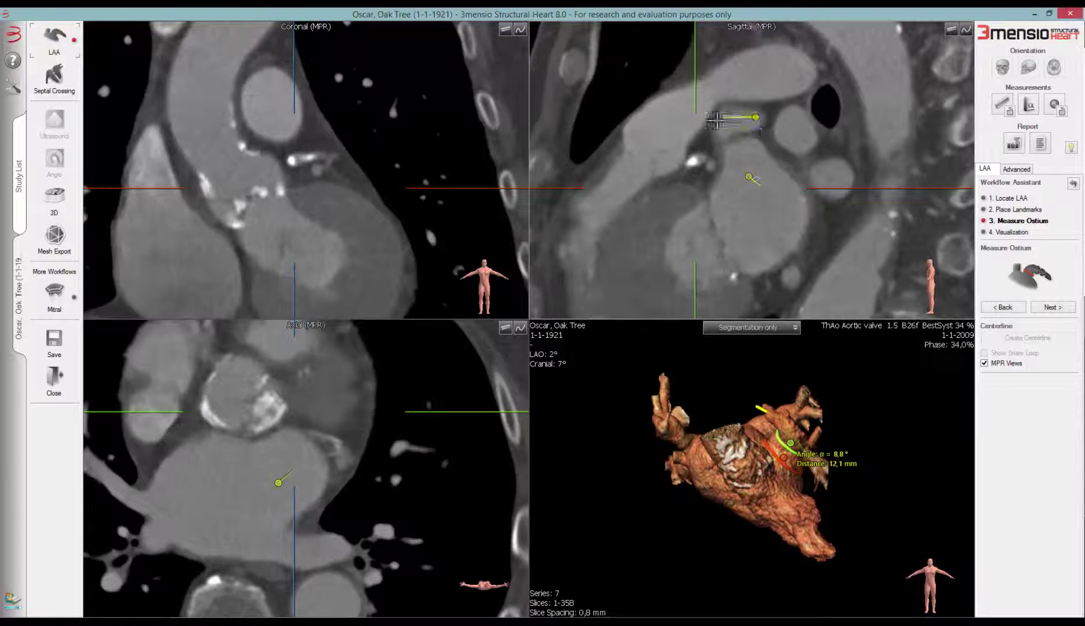
scroll(765, 139, "down", 12)
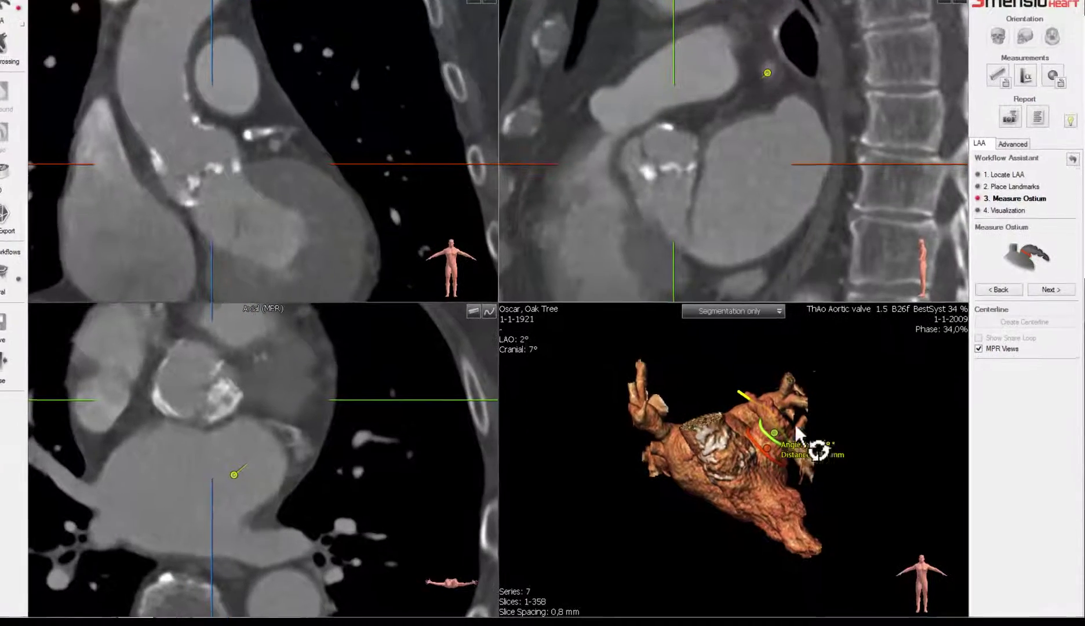
left_click_drag(795, 425, 878, 504)
left_click_drag(823, 407, 429, 378)
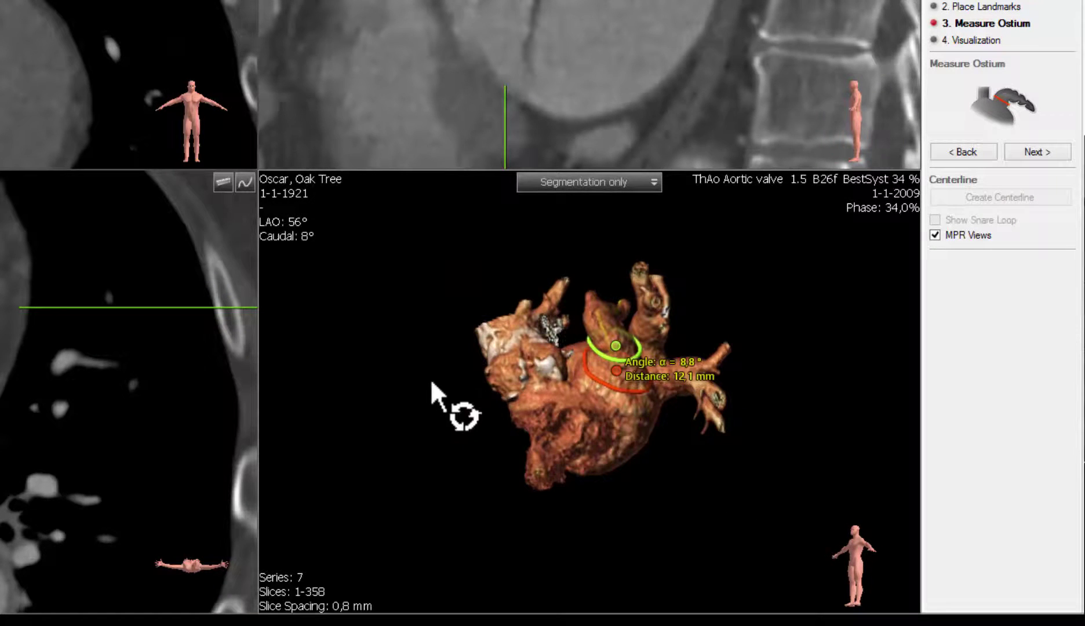
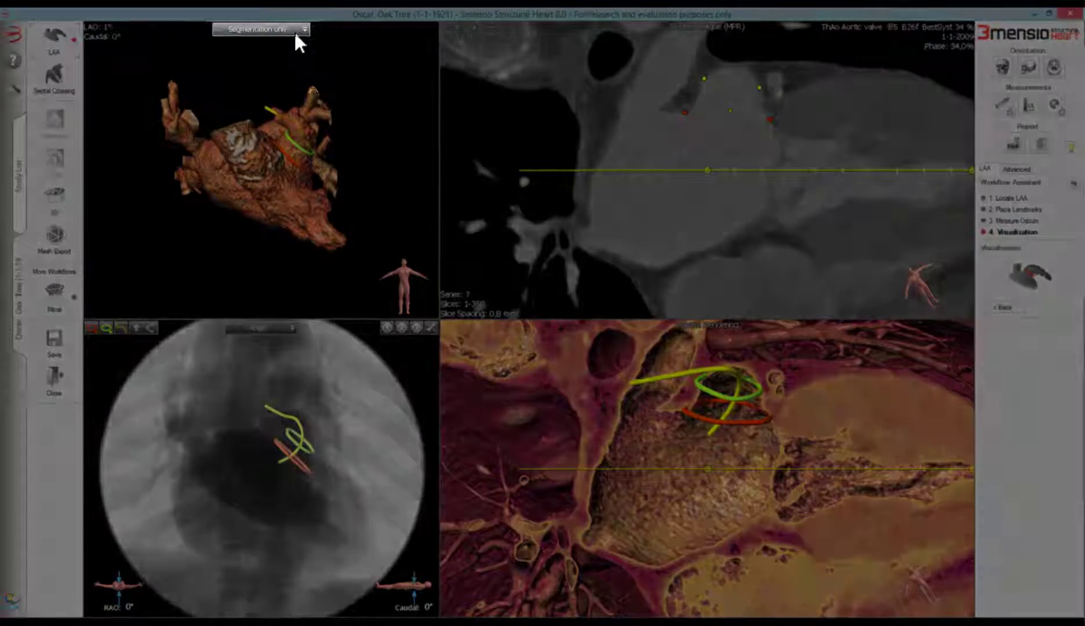
Show only the LAA in the visualization's 3D view and rotate it to inspect its shape, contours and centerline.
left_click(294, 30)
left_click(250, 72)
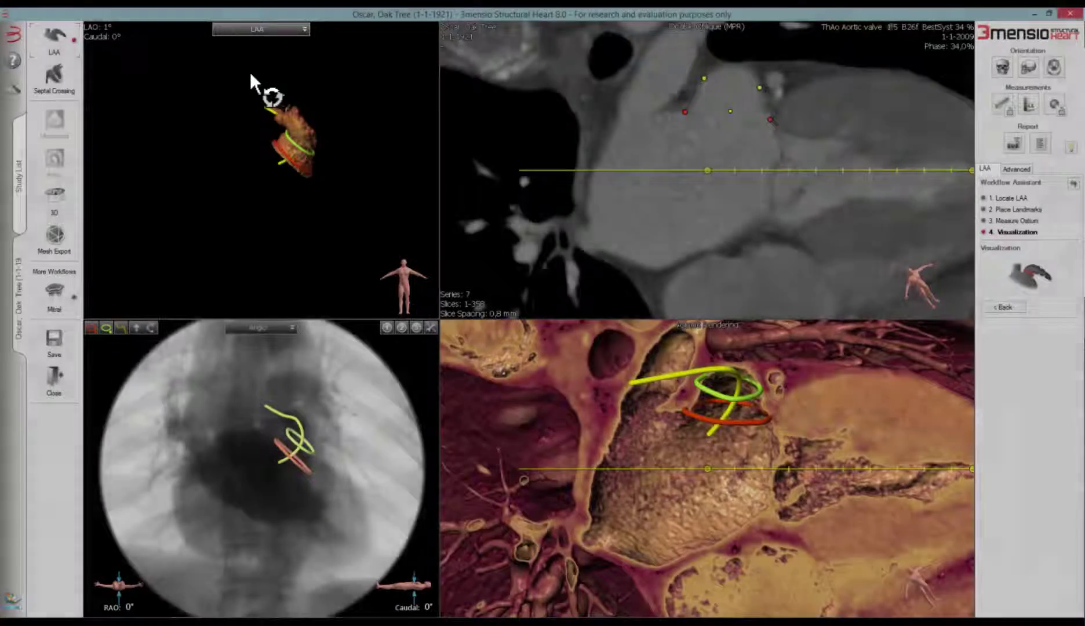
left_click_drag(289, 152, 277, 153)
left_click_drag(181, 164, 333, 154)
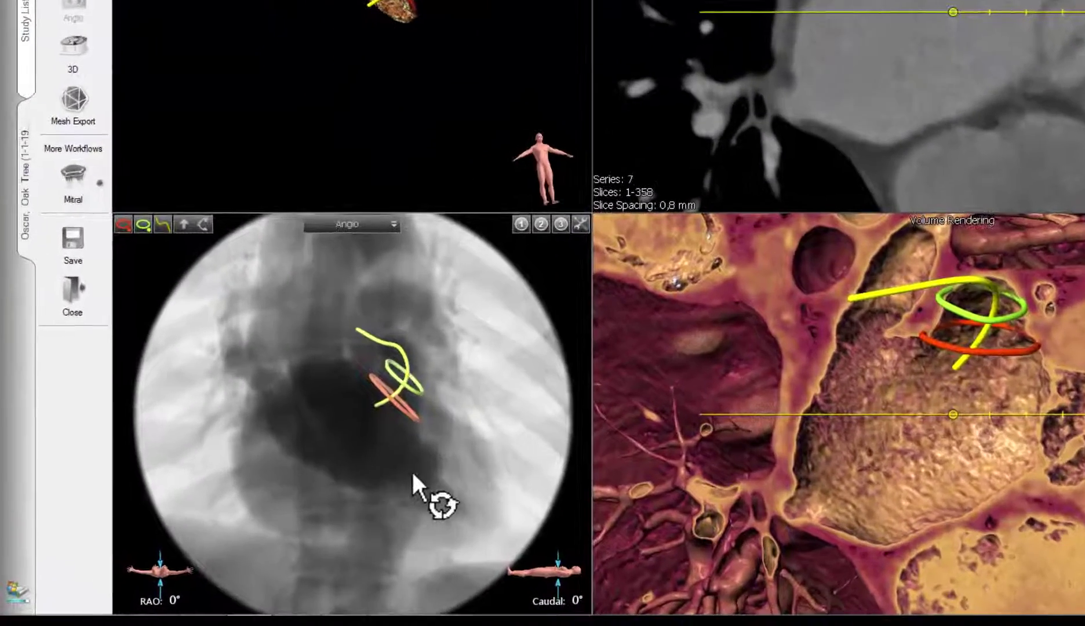
Increase the simulated angio's contrast and rotate its projection to about RAO 4°, Caudal 14°.
left_click_drag(385, 479, 439, 476)
left_click_drag(664, 400, 578, 429)
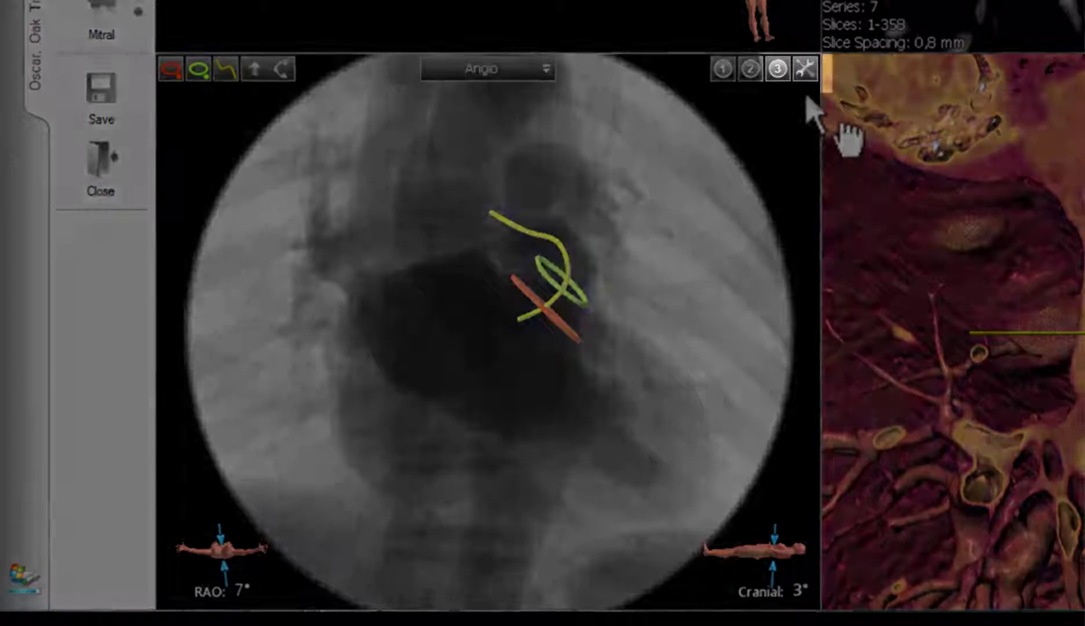
left_click(806, 72)
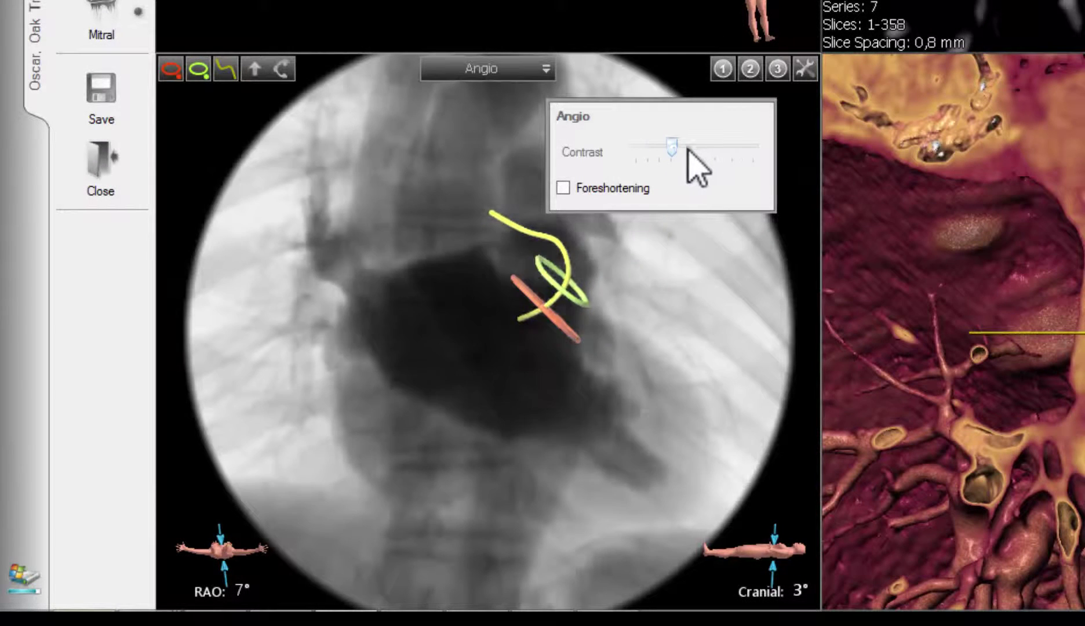
left_click_drag(688, 149, 668, 150)
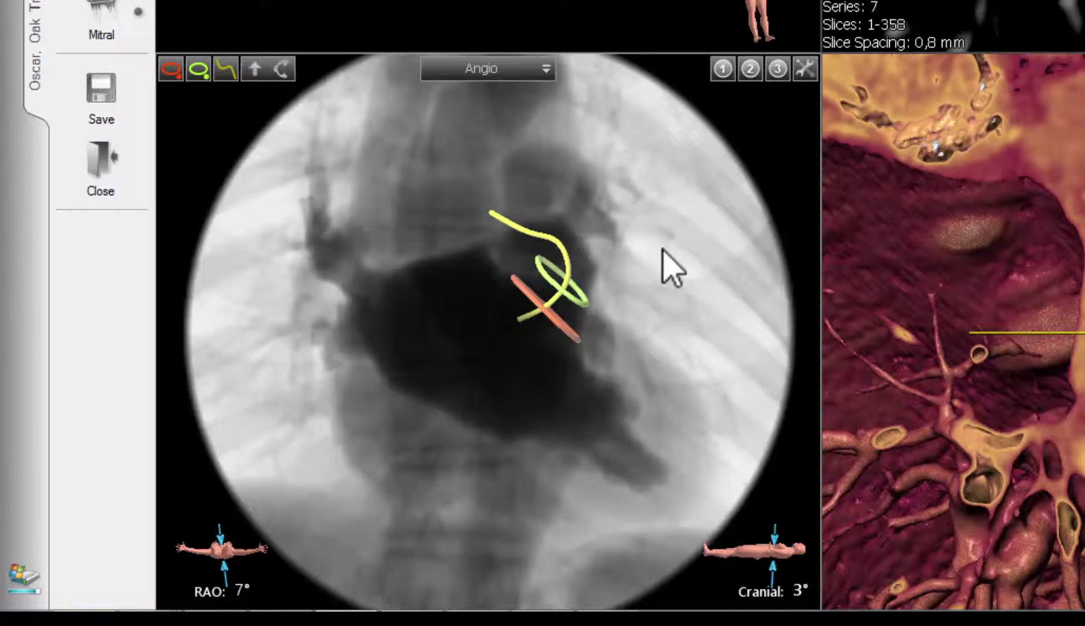
left_click_drag(684, 301, 679, 234)
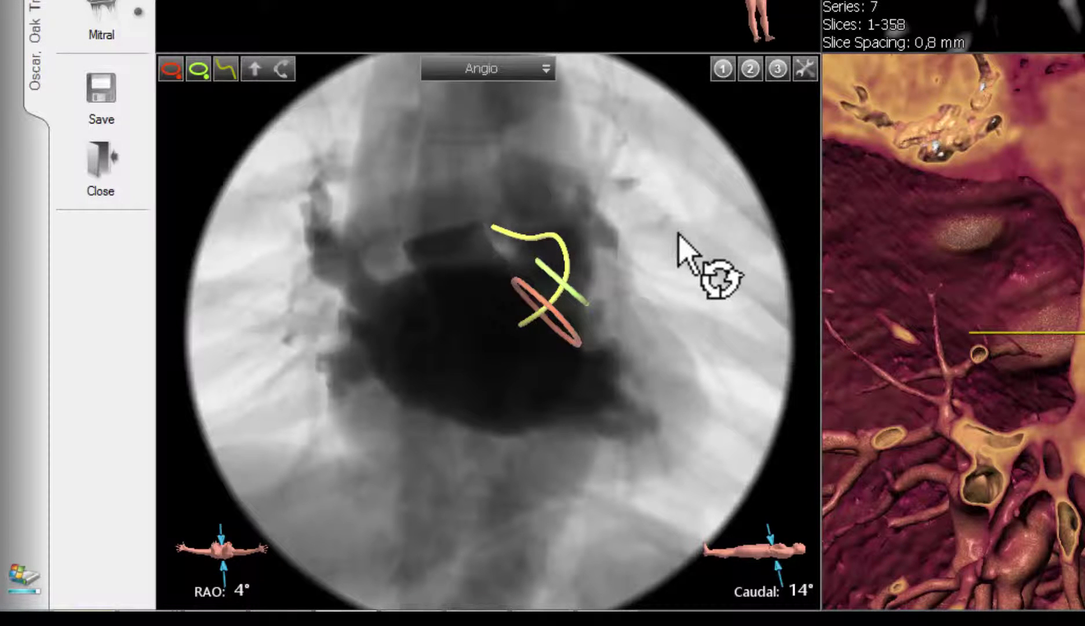
Switch the simulated angiogram to Angio (LAA) and rotate its projection to about LAO 2°, Caudal 14°.
left_click(534, 73)
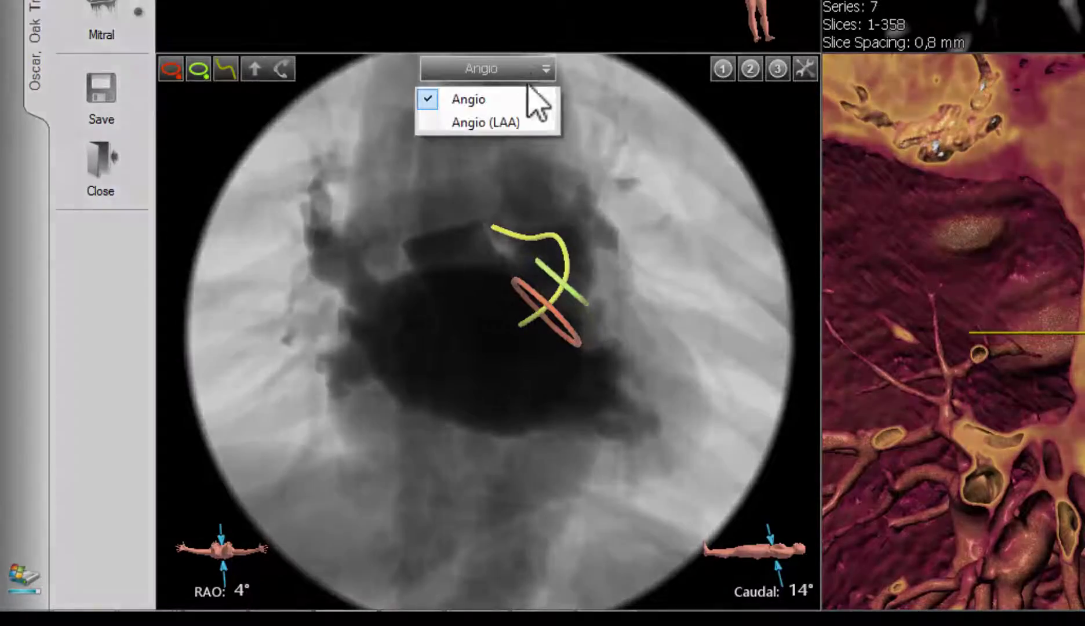
left_click(511, 122)
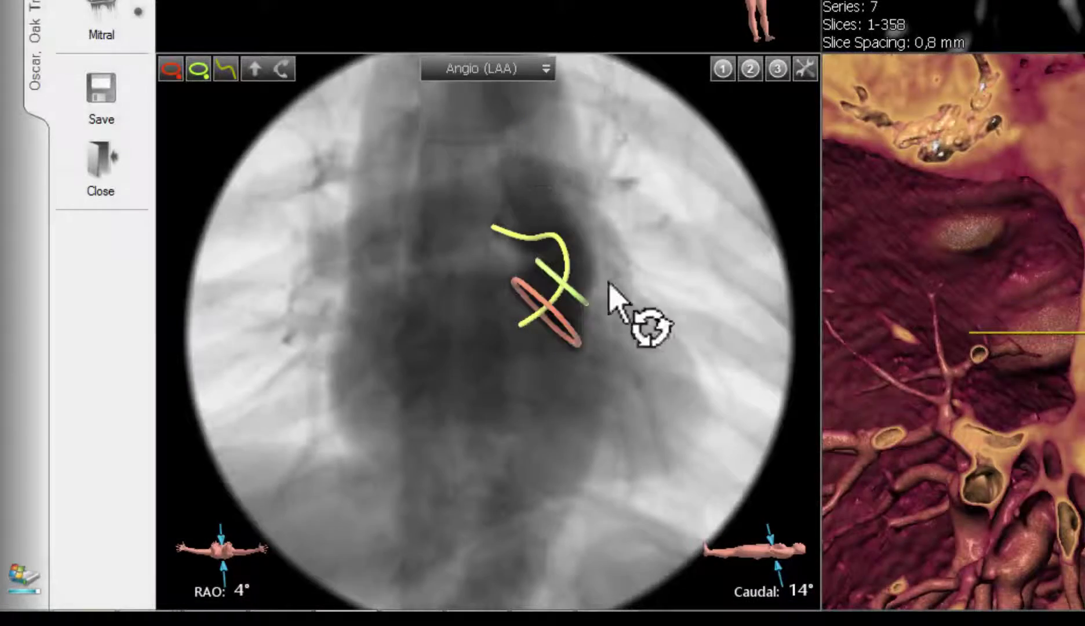
left_click_drag(643, 347, 524, 332)
left_click_drag(457, 370, 548, 368)
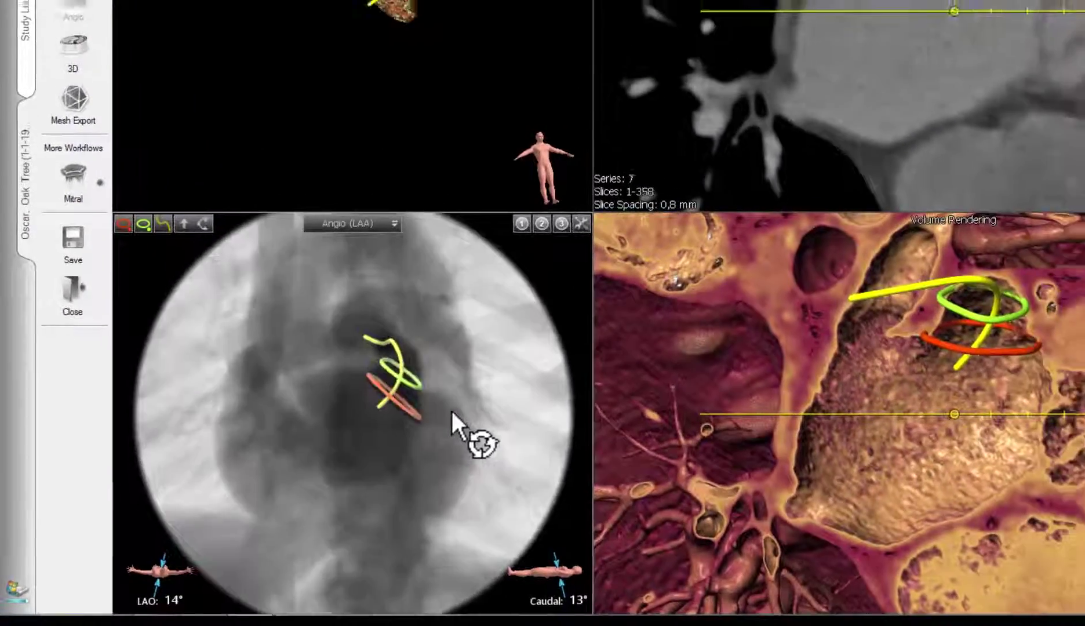
left_click_drag(366, 452, 364, 453)
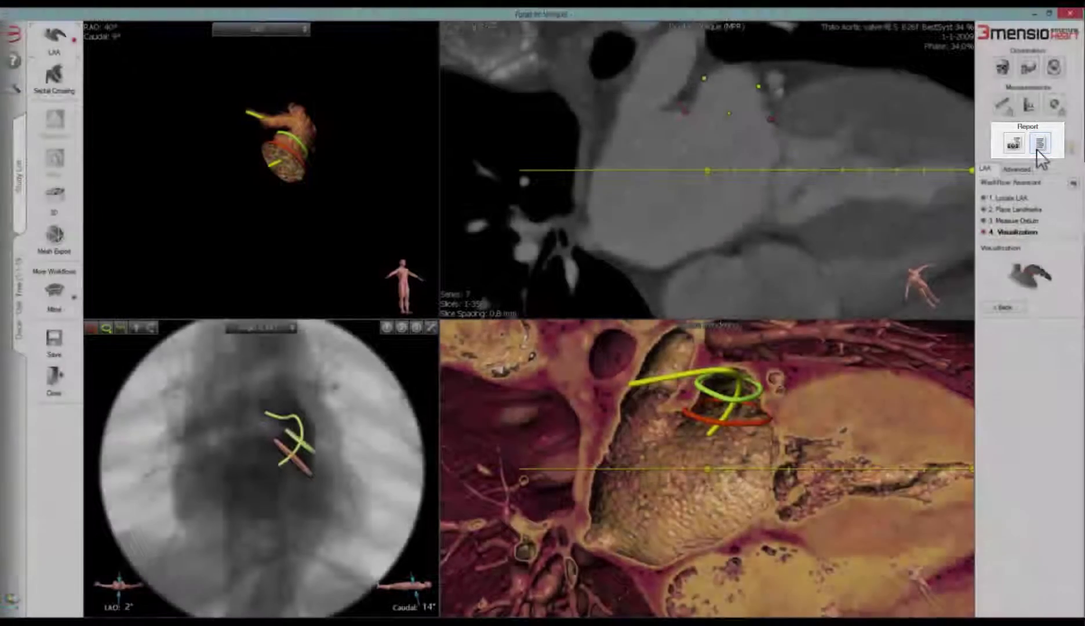
Open the report and review its pages down to the Angio (LAA) screenshots at the end.
left_click(1039, 148)
left_click_drag(1082, 163, 1082, 539)
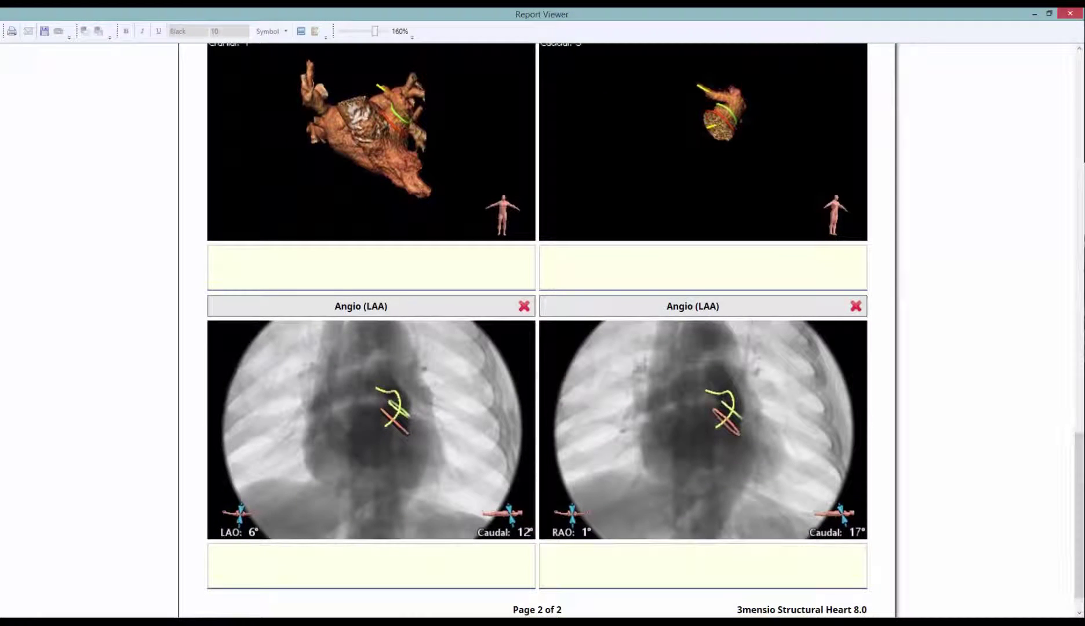